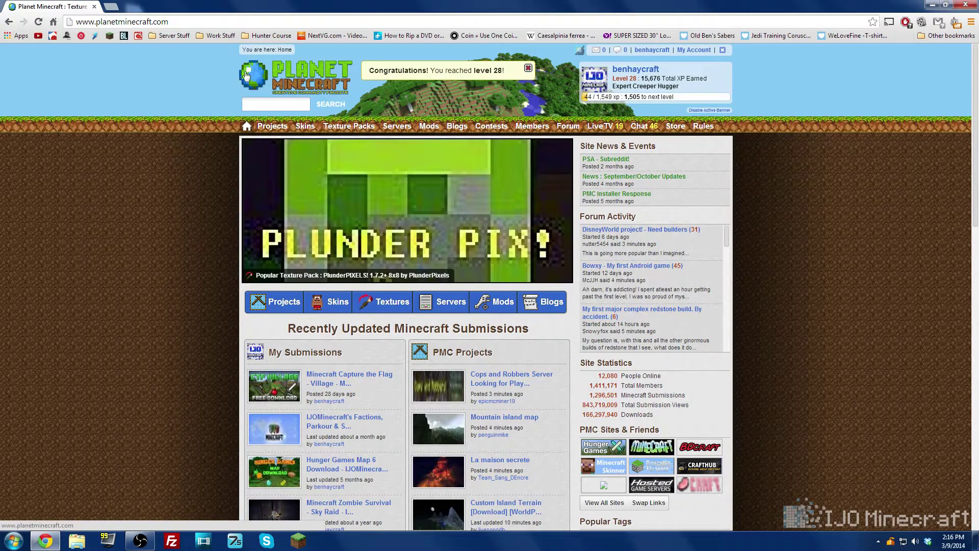
Step: Open the Minecraft Capture the Flag - Village project from My Submissions and follow its Minecraft World Save download to MediaFire
{"action": "scroll", "coordinate": [192, 208], "scroll_direction": "down", "scroll_amount": 2}
{"action": "scroll", "coordinate": [192, 208], "scroll_direction": "up", "scroll_amount": 2}
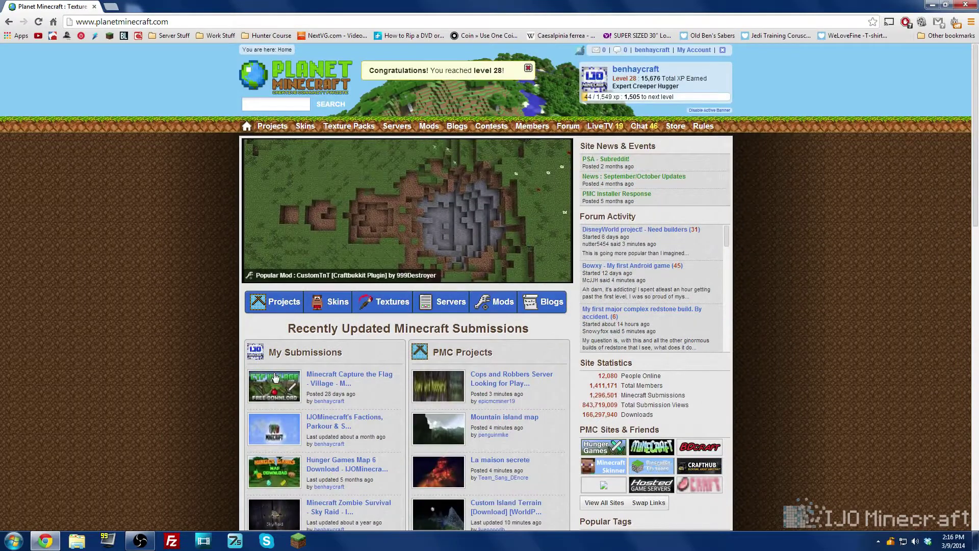
{"action": "left_click", "coordinate": [364, 390]}
{"action": "scroll", "coordinate": [378, 397], "scroll_direction": "down", "scroll_amount": 2}
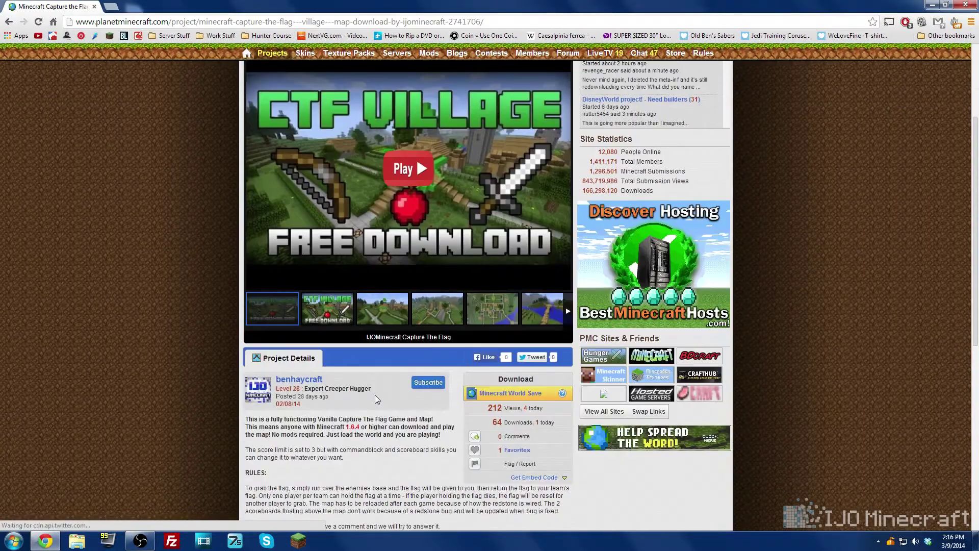
{"action": "scroll", "coordinate": [375, 395], "scroll_direction": "down", "scroll_amount": 2}
{"action": "scroll", "coordinate": [378, 395], "scroll_direction": "up", "scroll_amount": 3}
{"action": "scroll", "coordinate": [385, 397], "scroll_direction": "down", "scroll_amount": 2}
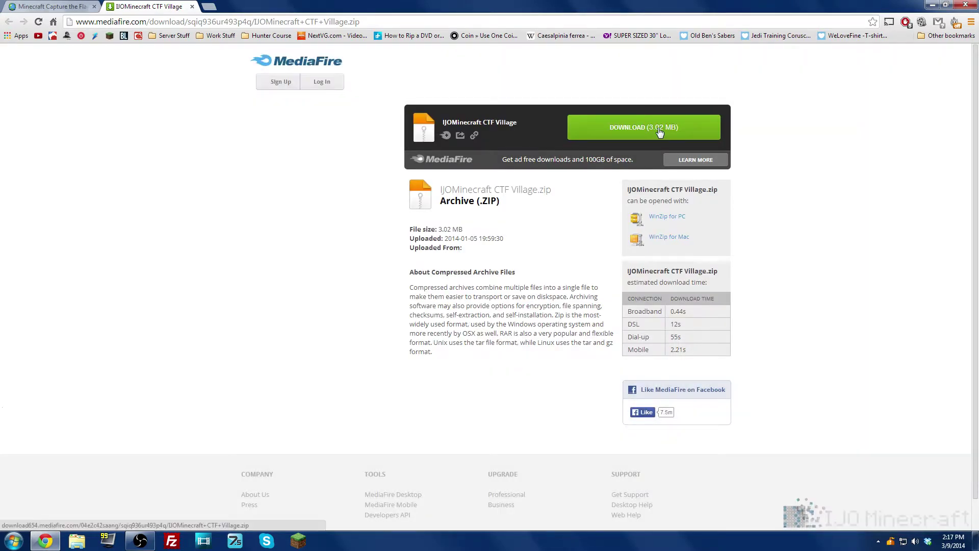
Step: Download the IJOMinecraft CTF Village zip, save it to the desktop and close the browser
{"action": "left_click", "coordinate": [662, 139]}
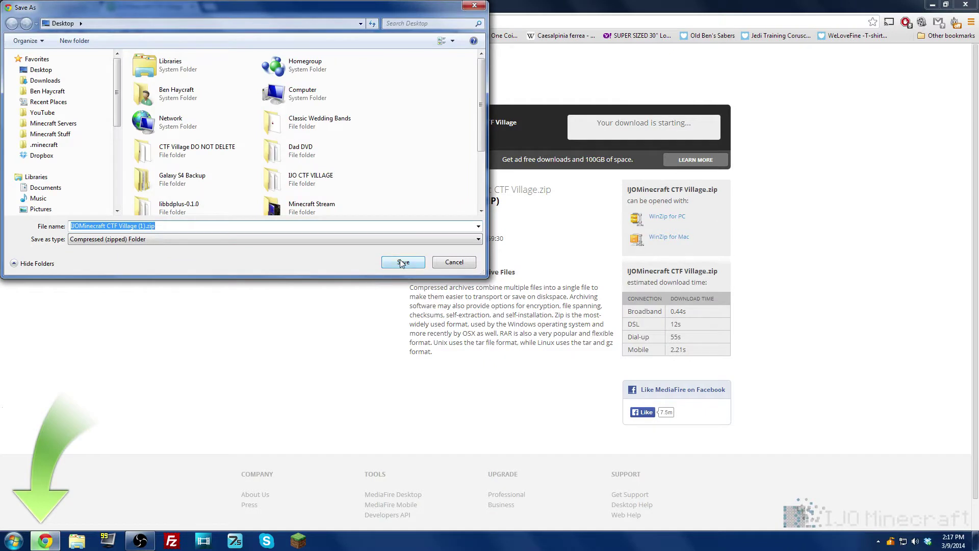
{"action": "left_click", "coordinate": [403, 262]}
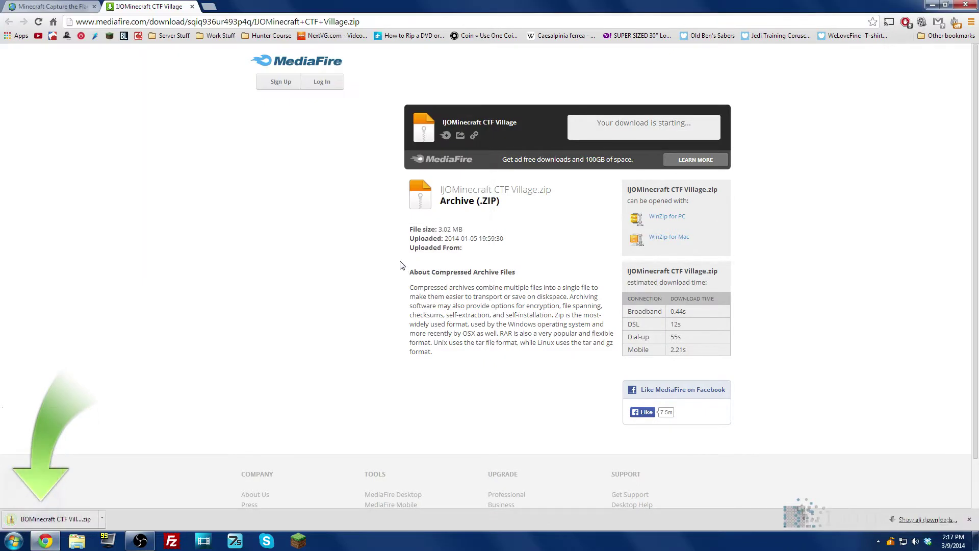
{"action": "left_click", "coordinate": [972, 4]}
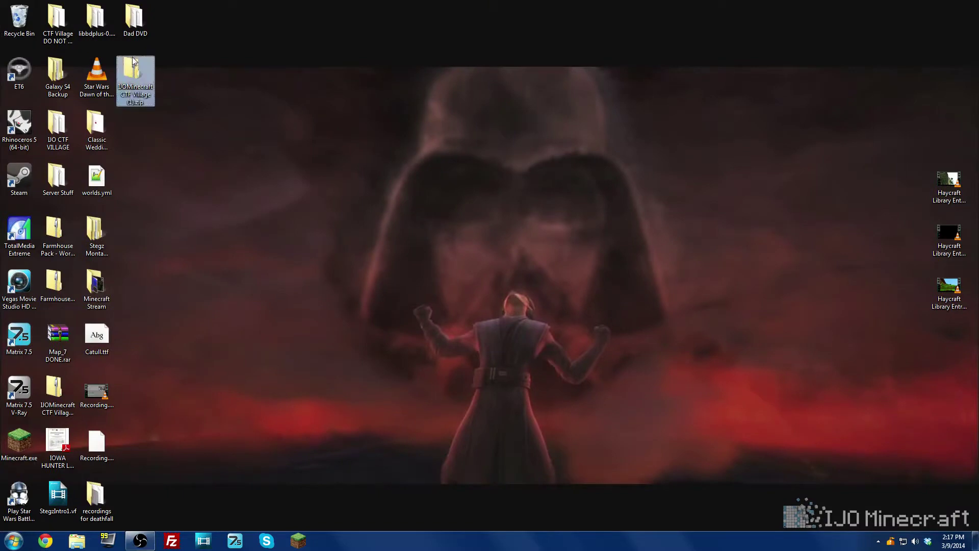
Step: Move the downloaded zip to a free area of the desktop, open it and inspect its IJO CTF VILLAGE folder
{"action": "left_click_drag", "start_coordinate": [478, 116], "coordinate": [408, 118]}
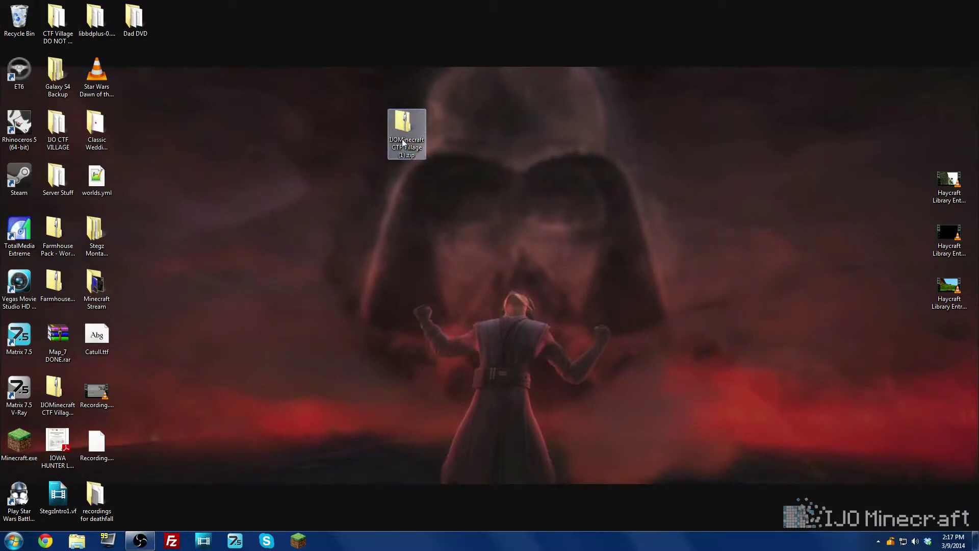
{"action": "double_click", "coordinate": [412, 126]}
{"action": "left_click", "coordinate": [376, 175]}
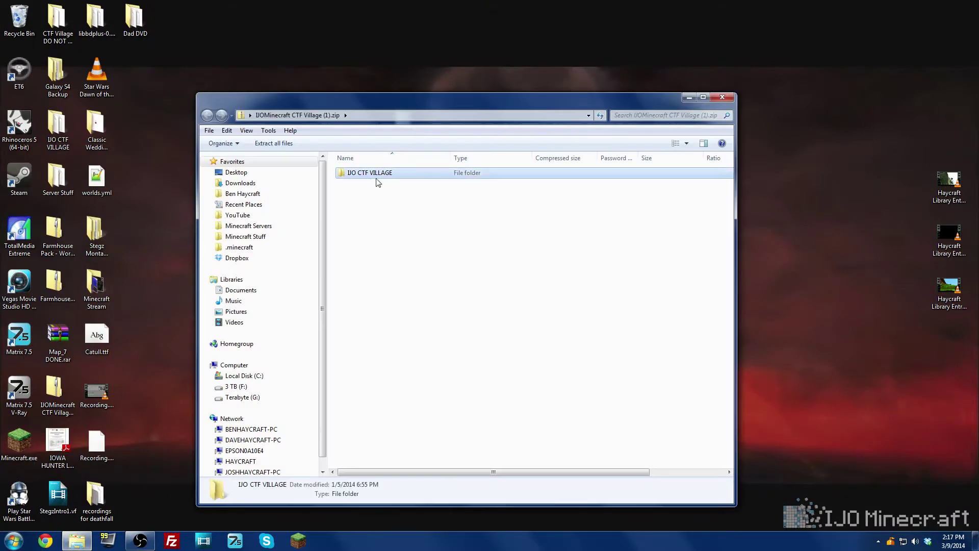
{"action": "double_click", "coordinate": [385, 176]}
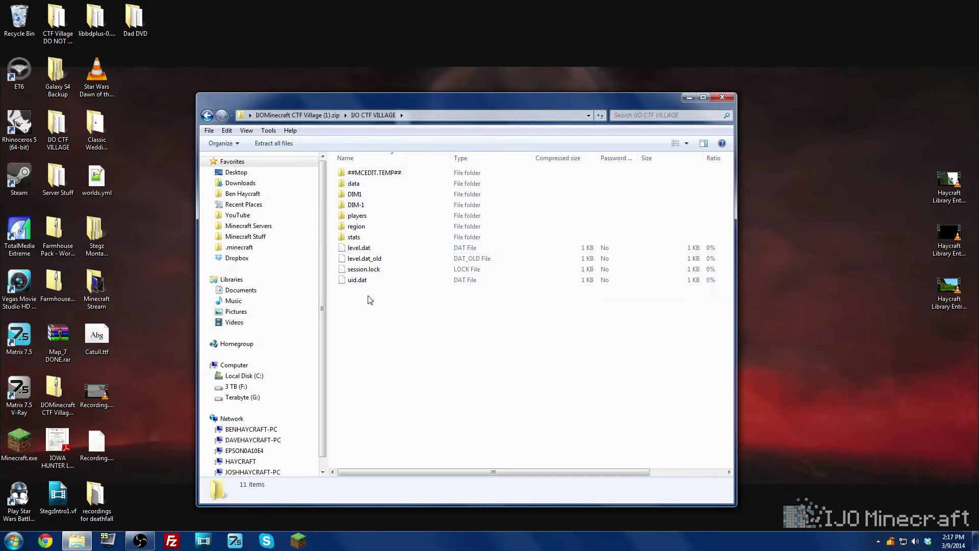
{"action": "key", "text": "BackSpace"}
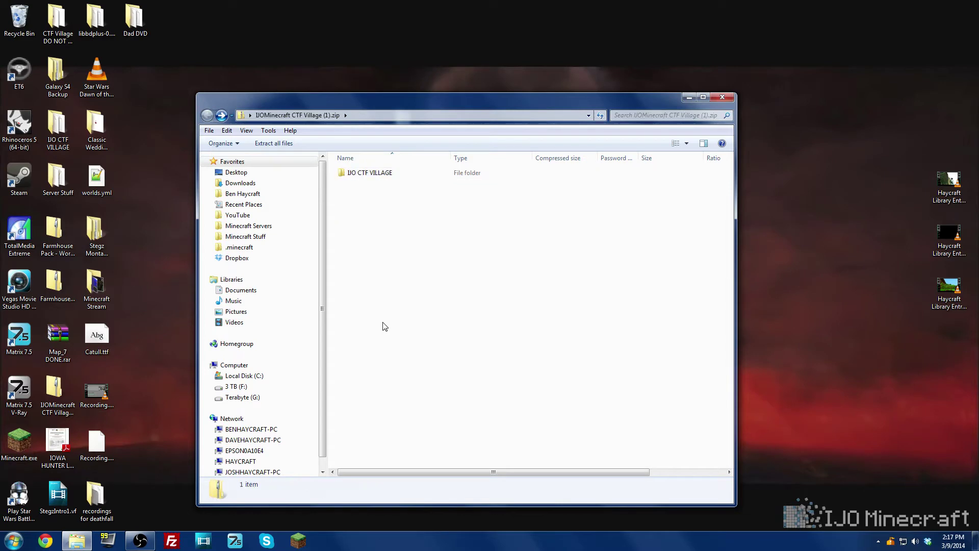
Step: Try to extract the IJO CTF VILLAGE folder to the desktop, decline merging with the existing folder and close the archive
{"action": "left_click_drag", "start_coordinate": [364, 174], "coordinate": [329, 71]}
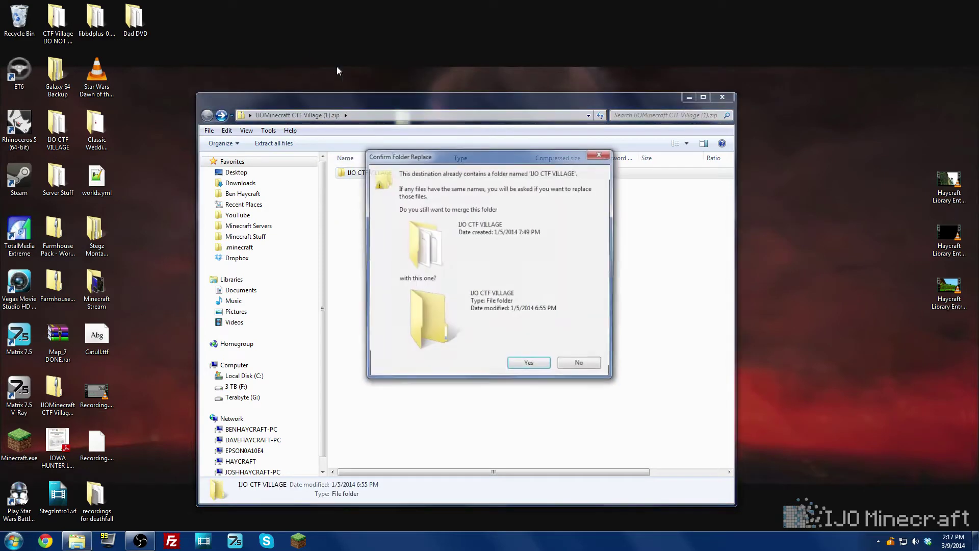
{"action": "left_click", "coordinate": [577, 367]}
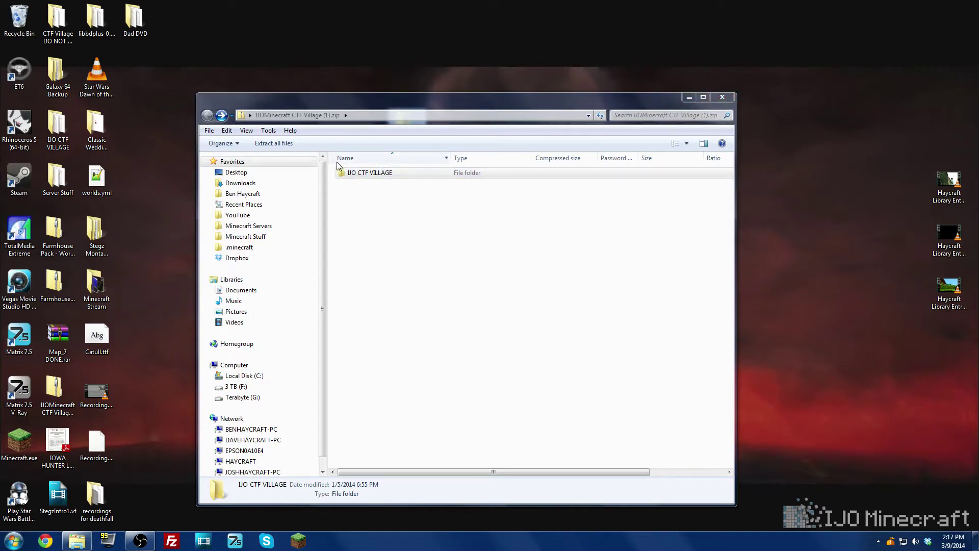
{"action": "left_click", "coordinate": [729, 102]}
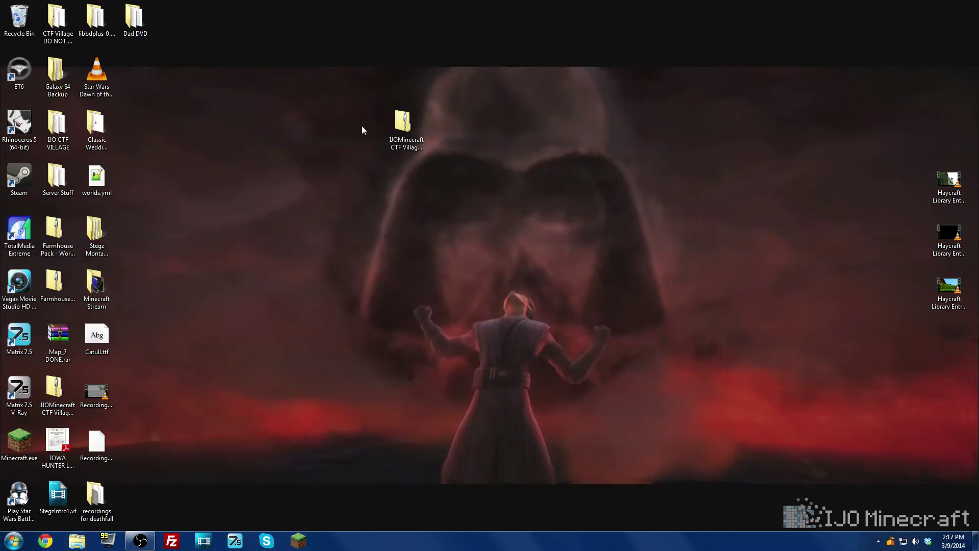
Step: Copy the IJO CTF VILLAGE folder on the desktop
{"action": "left_click", "coordinate": [54, 124]}
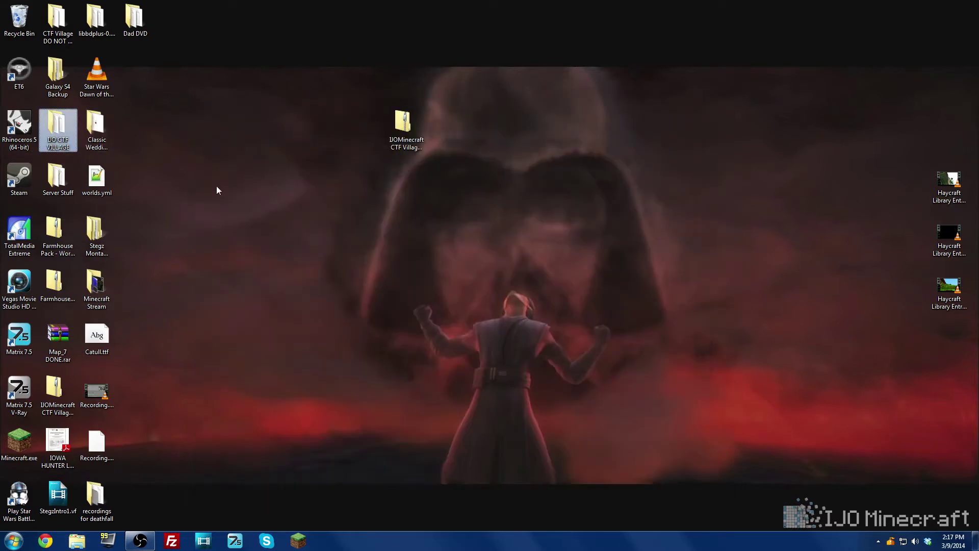
{"action": "right_click", "coordinate": [56, 142]}
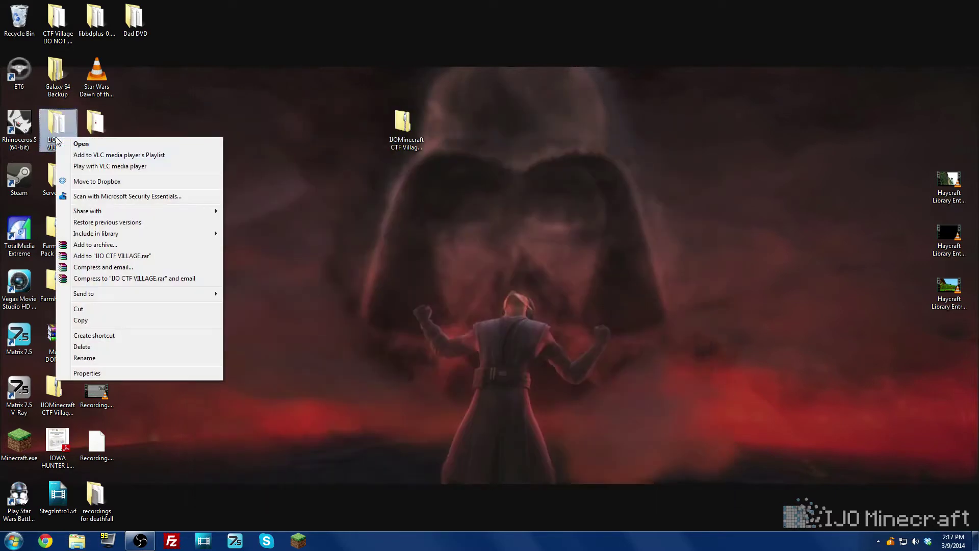
{"action": "left_click", "coordinate": [120, 324]}
Step: Open the Roaming application data folder by running %appdata%
{"action": "key", "text": "super"}
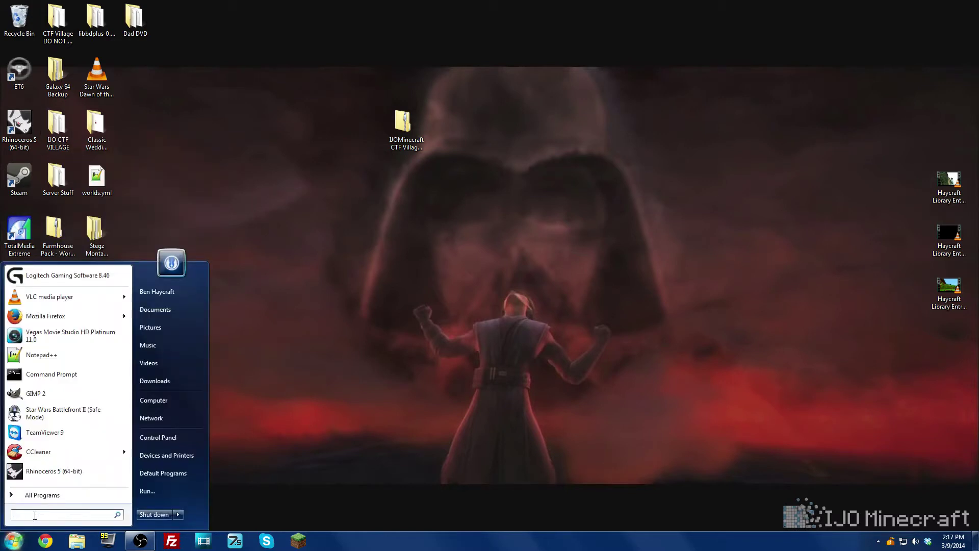
{"action": "type", "text": "%"}
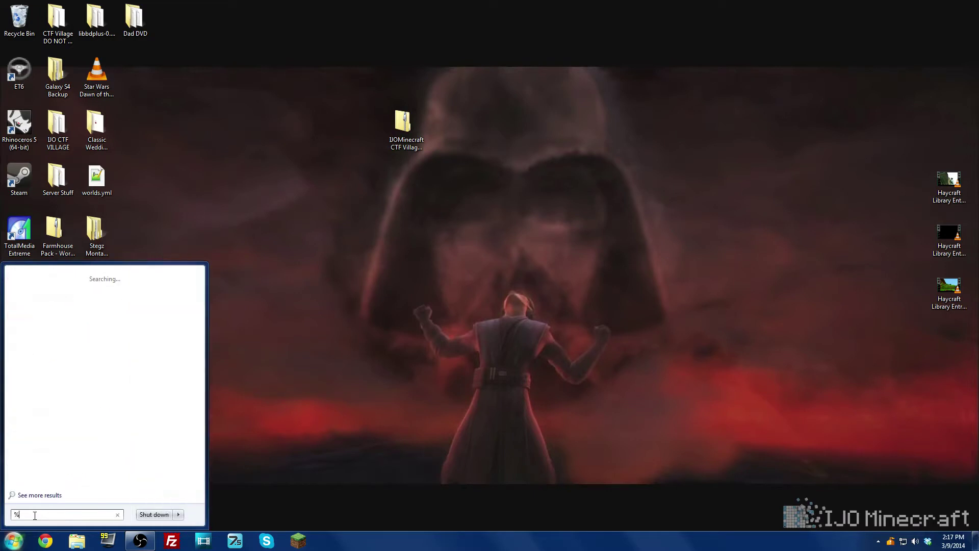
{"action": "type", "text": "appda"}
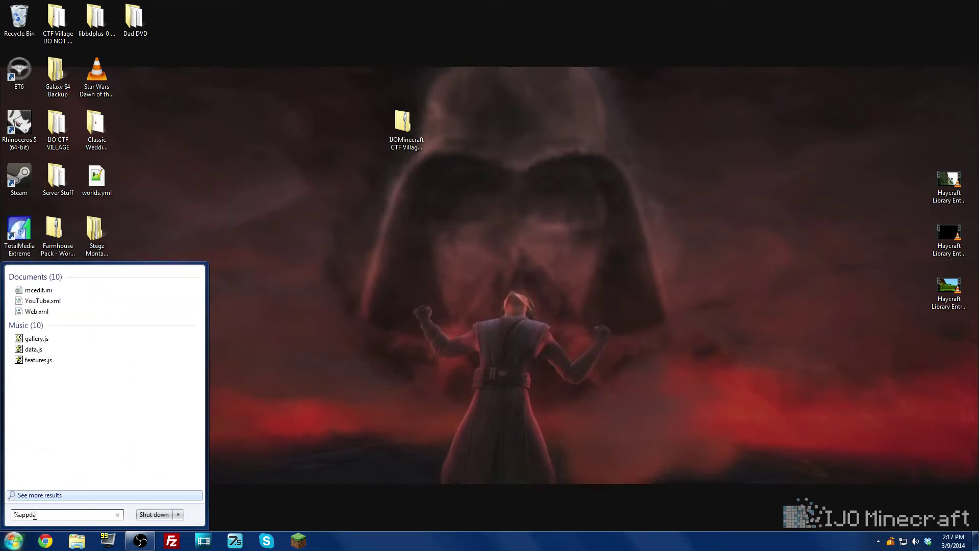
{"action": "type", "text": "ta"}
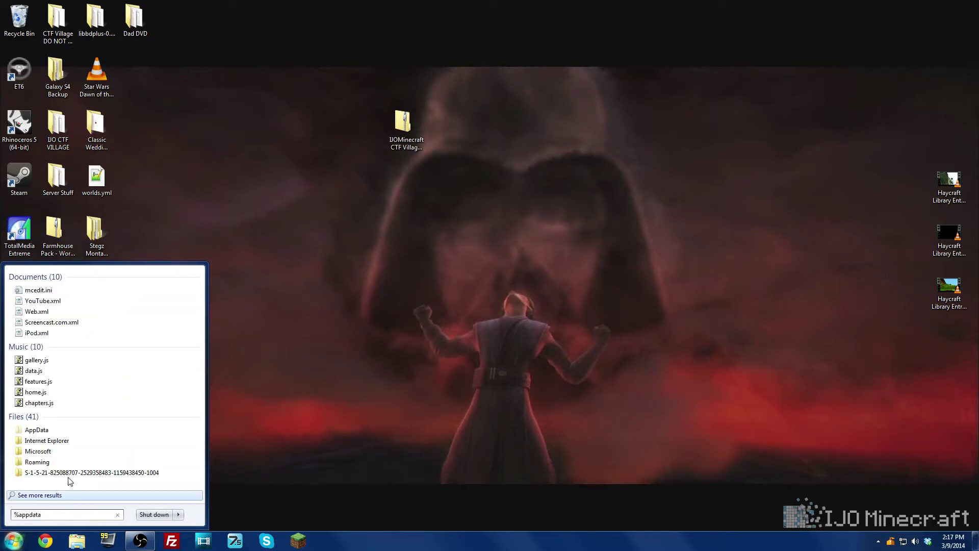
{"action": "type", "text": "%"}
{"action": "key", "text": "Return"}
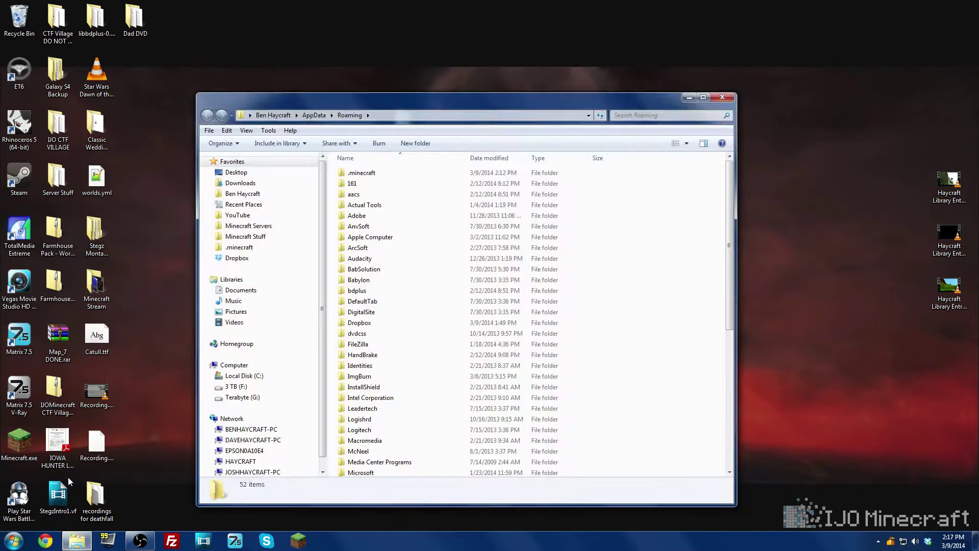
Step: Go to the saves folder inside .minecraft and paste the copied IJO CTF VILLAGE folder there
{"action": "left_click_drag", "start_coordinate": [402, 107], "coordinate": [416, 75]}
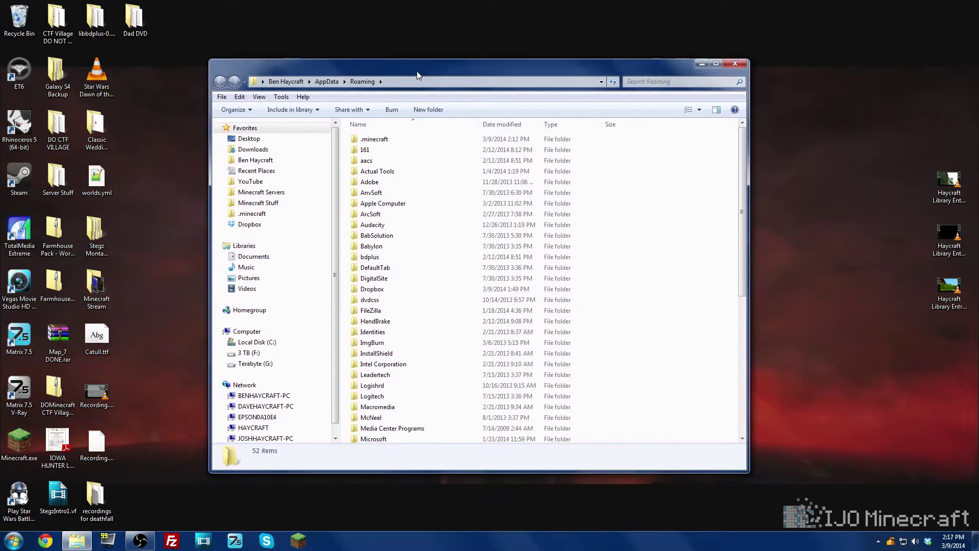
{"action": "left_click", "coordinate": [383, 142]}
{"action": "double_click", "coordinate": [378, 141]}
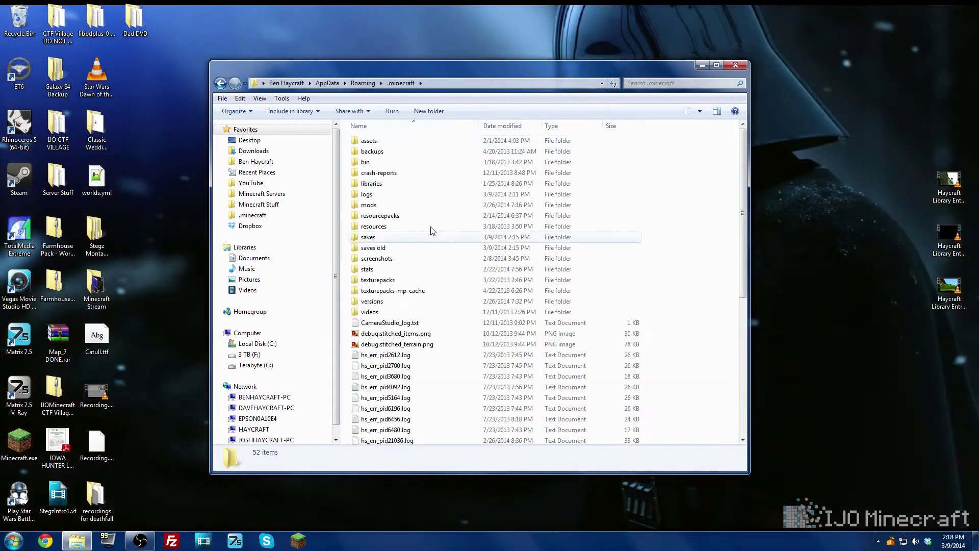
{"action": "double_click", "coordinate": [380, 238]}
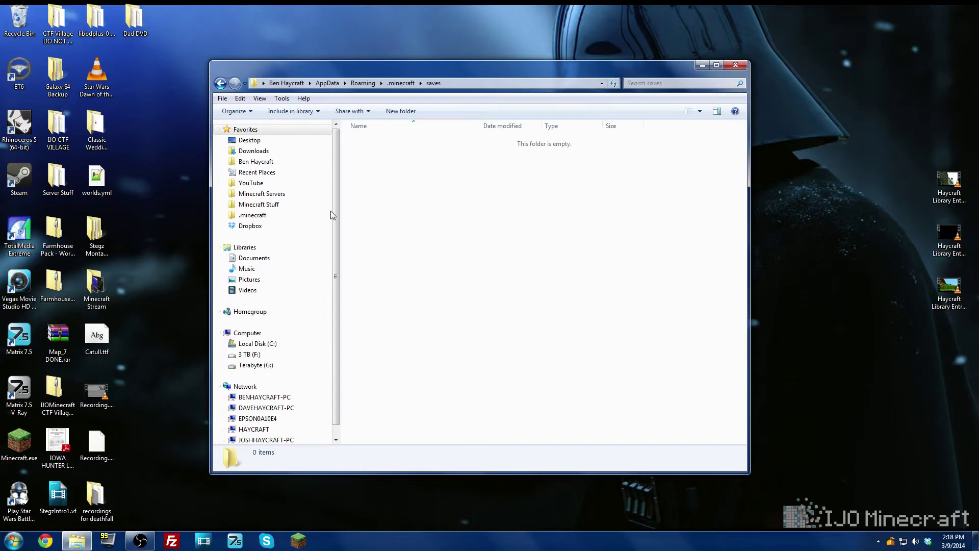
{"action": "right_click", "coordinate": [373, 200]}
{"action": "left_click", "coordinate": [403, 267]}
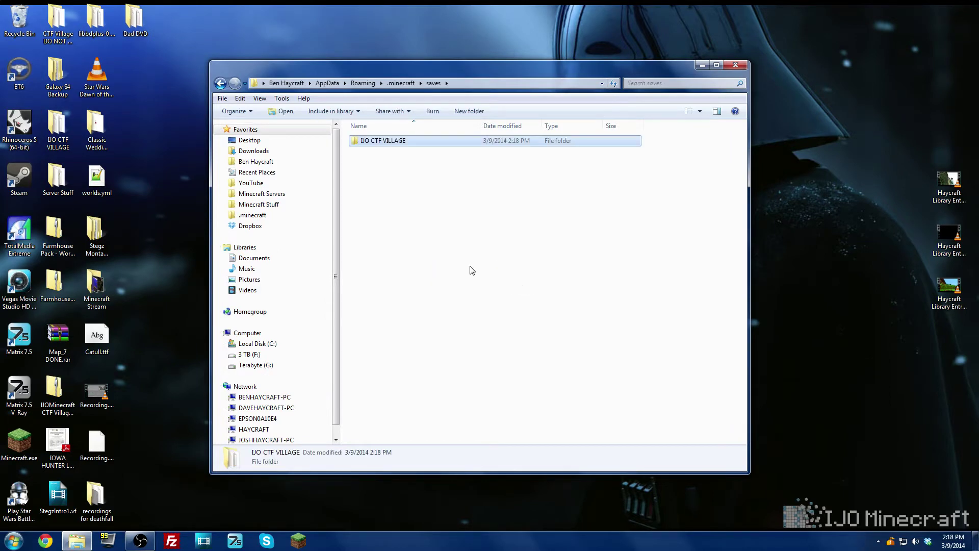
Step: Check the contents of the pasted IJO CTF VILLAGE folder and return to the saves folder
{"action": "double_click", "coordinate": [378, 143]}
{"action": "left_click_drag", "start_coordinate": [421, 324], "coordinate": [389, 136]}
{"action": "key", "text": "BackSpace"}
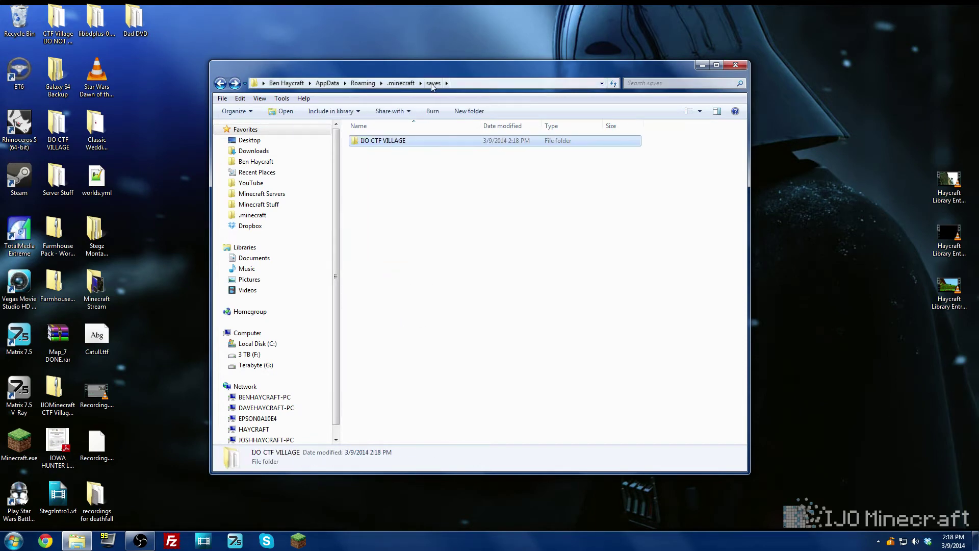
{"action": "left_click_drag", "start_coordinate": [375, 159], "coordinate": [376, 275]}
{"action": "left_click_drag", "start_coordinate": [374, 402], "coordinate": [490, 410]}
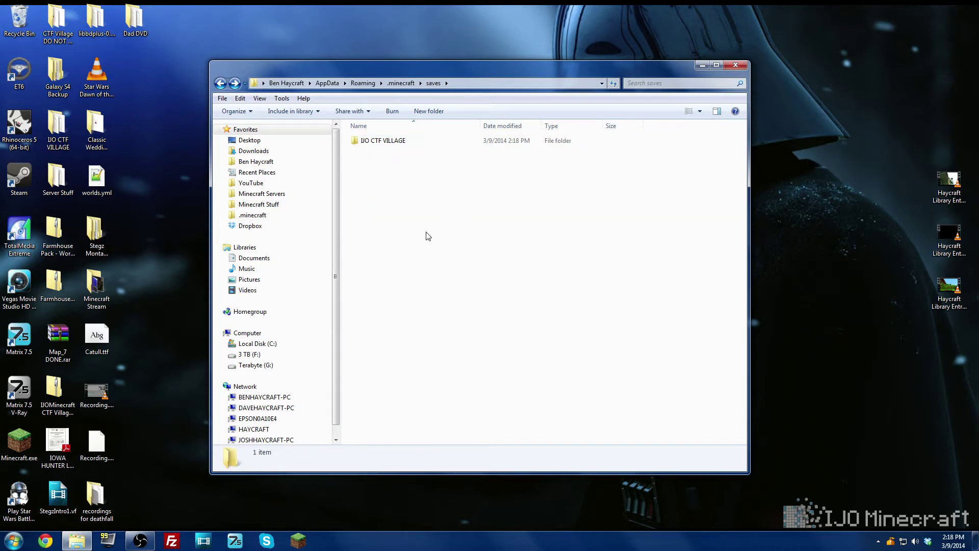
Step: Close the saves folder, start Minecraft 1.7.4 from the launcher and maximize the game window
{"action": "left_click", "coordinate": [739, 64]}
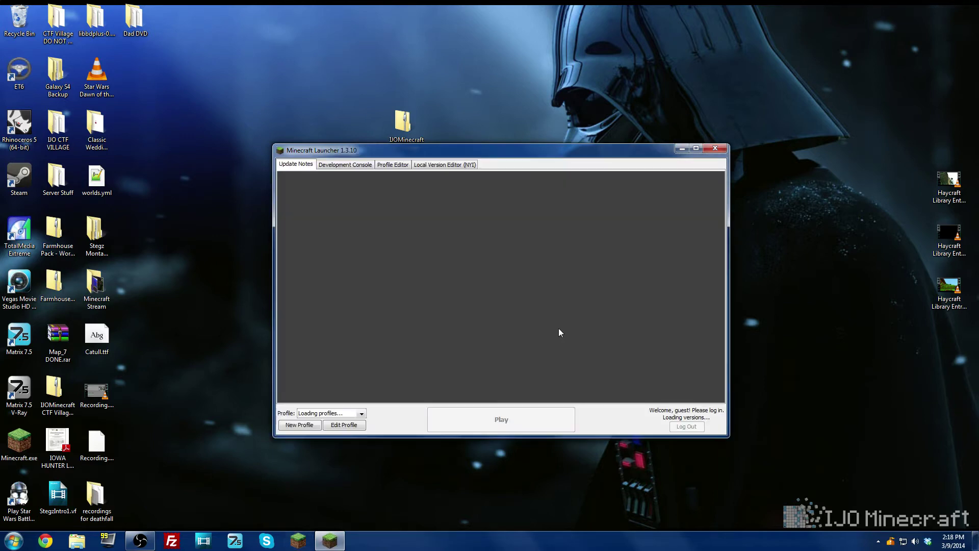
{"action": "left_click", "coordinate": [513, 430]}
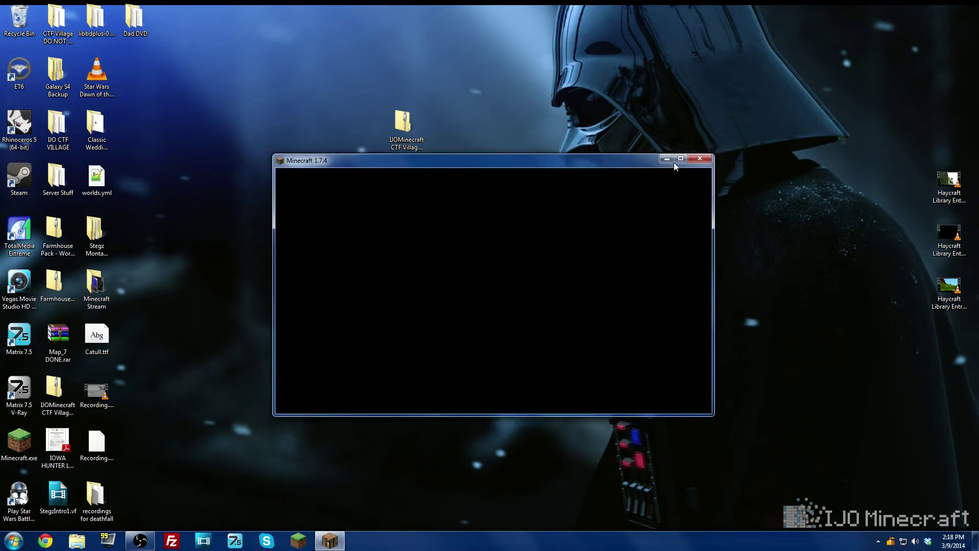
{"action": "left_click", "coordinate": [680, 159]}
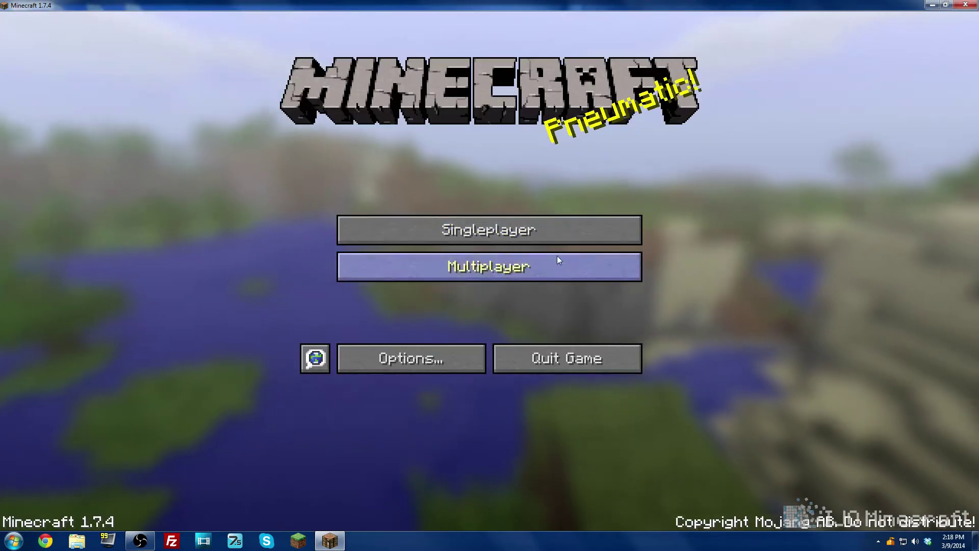
Step: Load the IJO CTF VILLAGE world in singleplayer mode
{"action": "left_click", "coordinate": [498, 237]}
{"action": "left_click", "coordinate": [367, 252]}
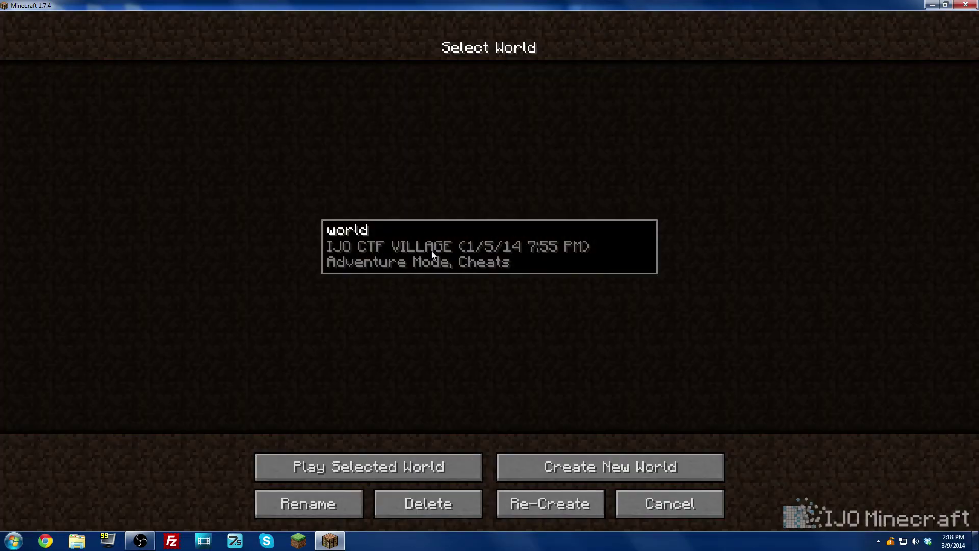
{"action": "left_click", "coordinate": [398, 462]}
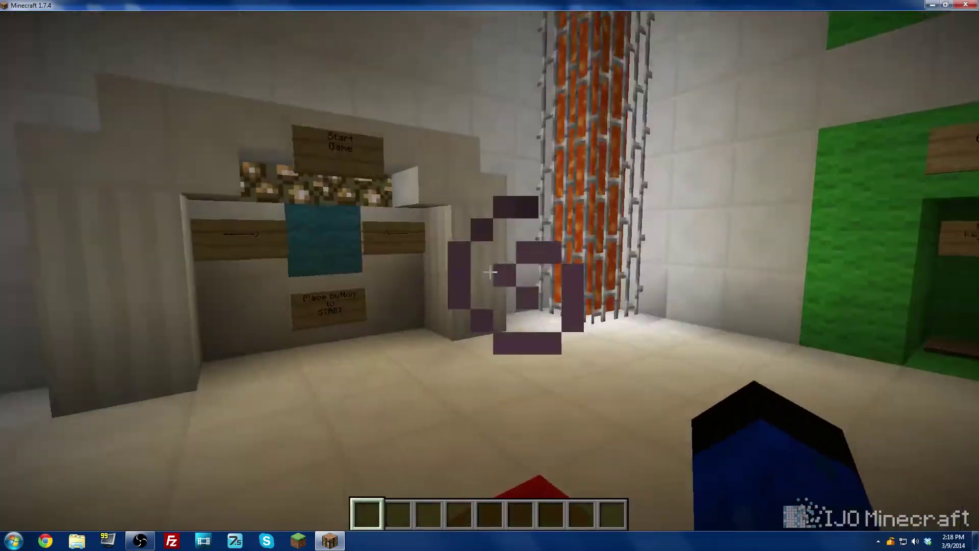
Step: Walk into the Green Team booth to join that team
{"action": "key", "text": "w"}
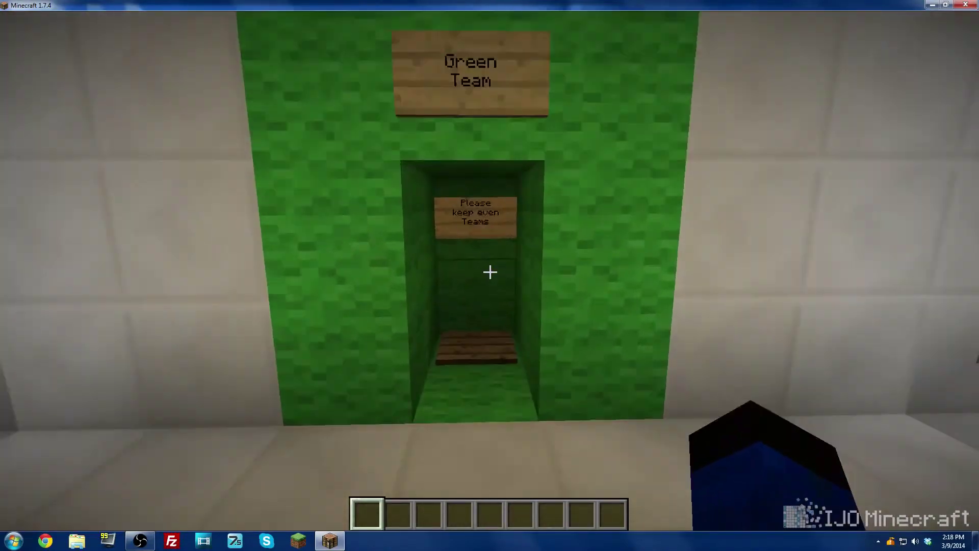
{"action": "key", "text": "w"}
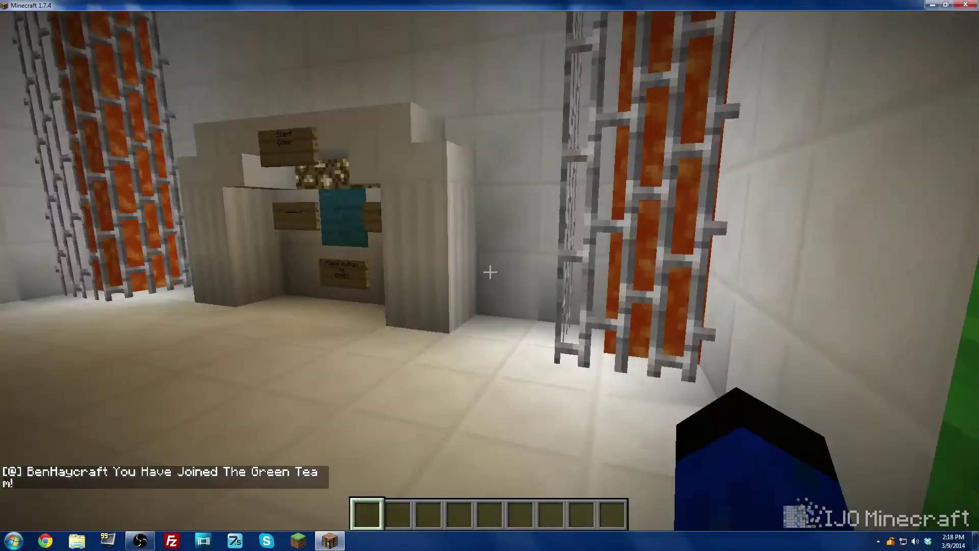
Step: Take a lever from the Redstone items and place it on the cyan block in the Start Game booth
{"action": "key", "text": "e"}
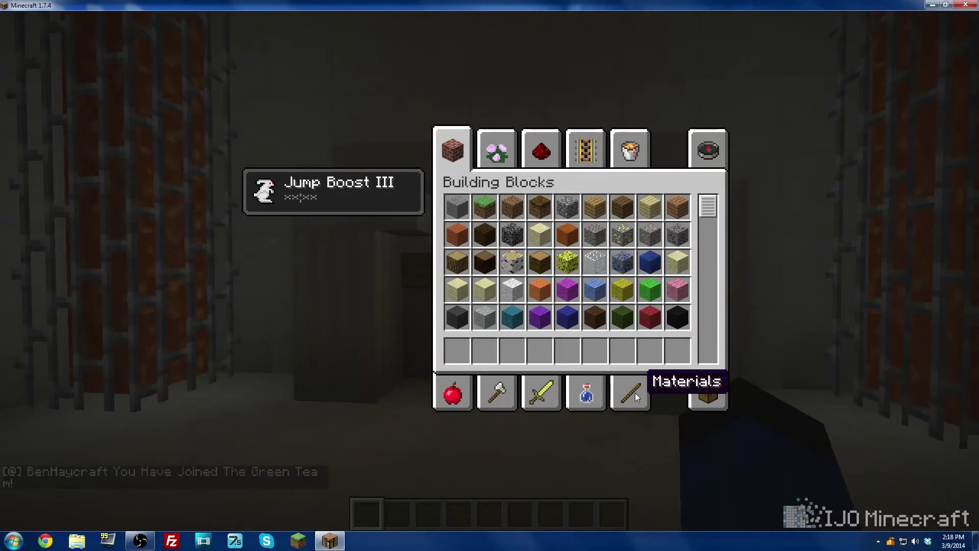
{"action": "left_click", "coordinate": [542, 150]}
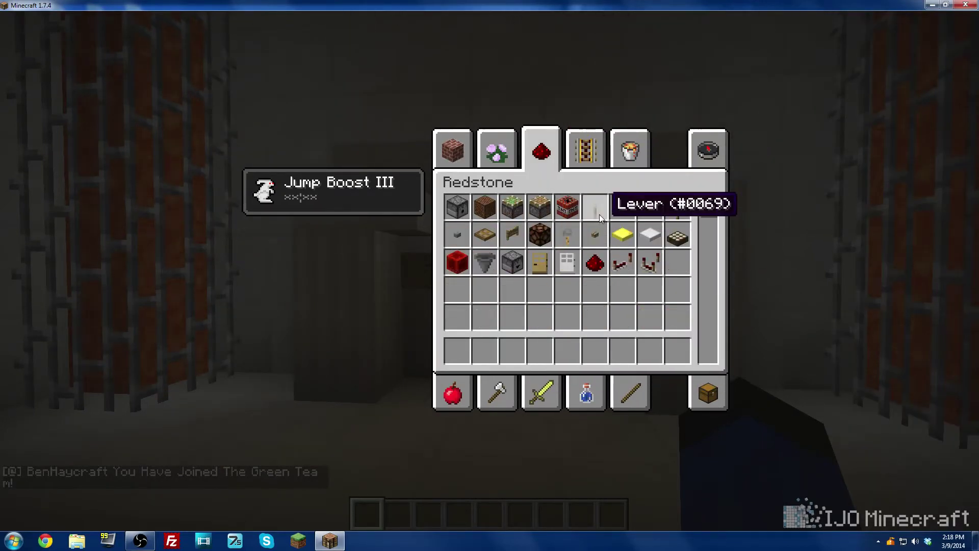
{"action": "left_click", "coordinate": [558, 346]}
{"action": "key", "text": "e"}
{"action": "key", "text": "5"}
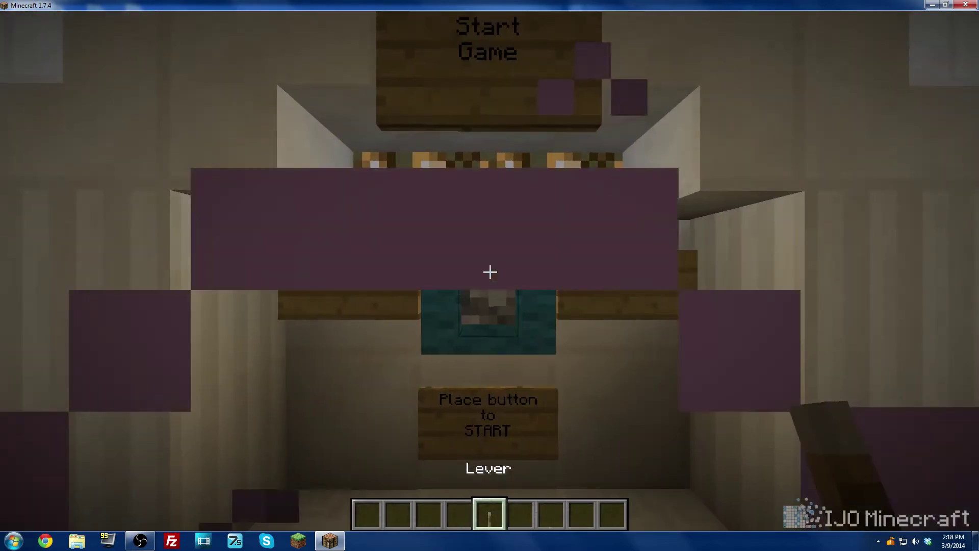
{"action": "right_click", "coordinate": [490, 272]}
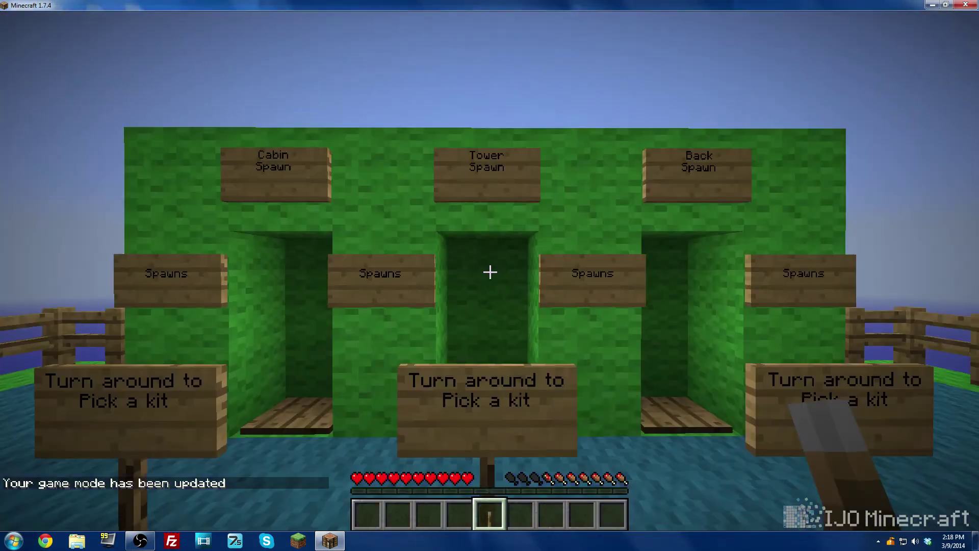
Step: Put the lever out of hand, look over the kit booths and enter the Jumper booth to pick that kit
{"action": "scroll", "coordinate": [490, 272], "scroll_direction": "down", "scroll_amount": 1}
{"action": "scroll", "coordinate": [489, 272], "scroll_direction": "down", "scroll_amount": 1}
{"action": "scroll", "coordinate": [489, 272], "scroll_direction": "up", "scroll_amount": 1}
{"action": "key", "text": "s"}
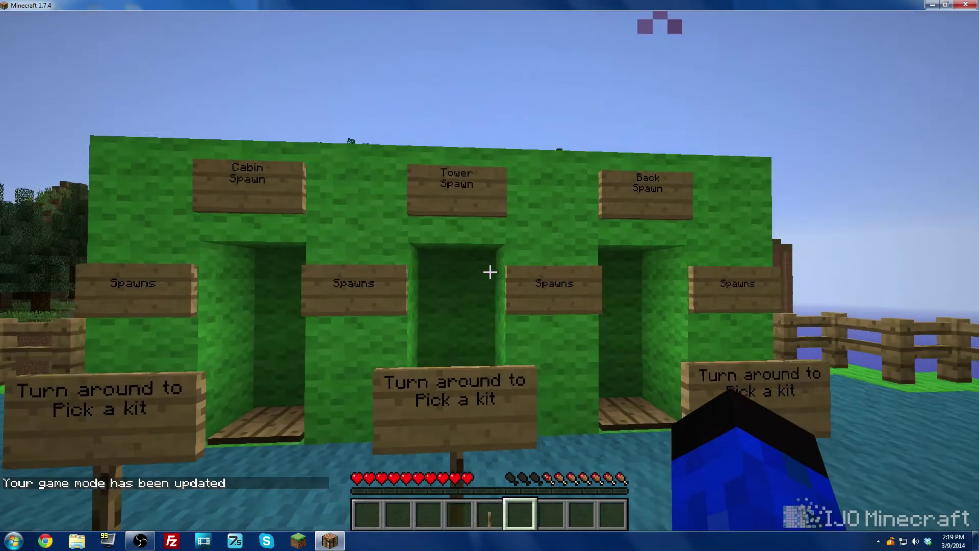
{"action": "key", "text": "w"}
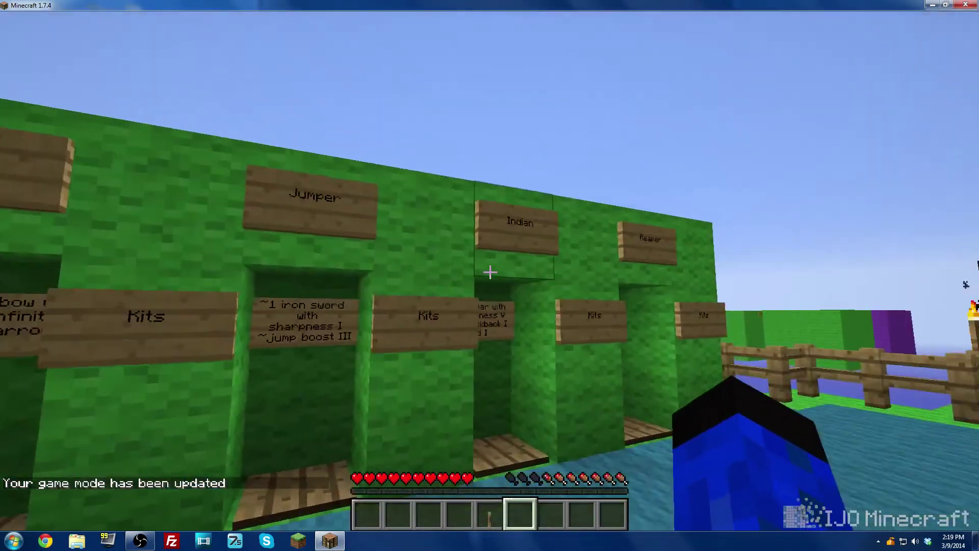
{"action": "key", "text": "w"}
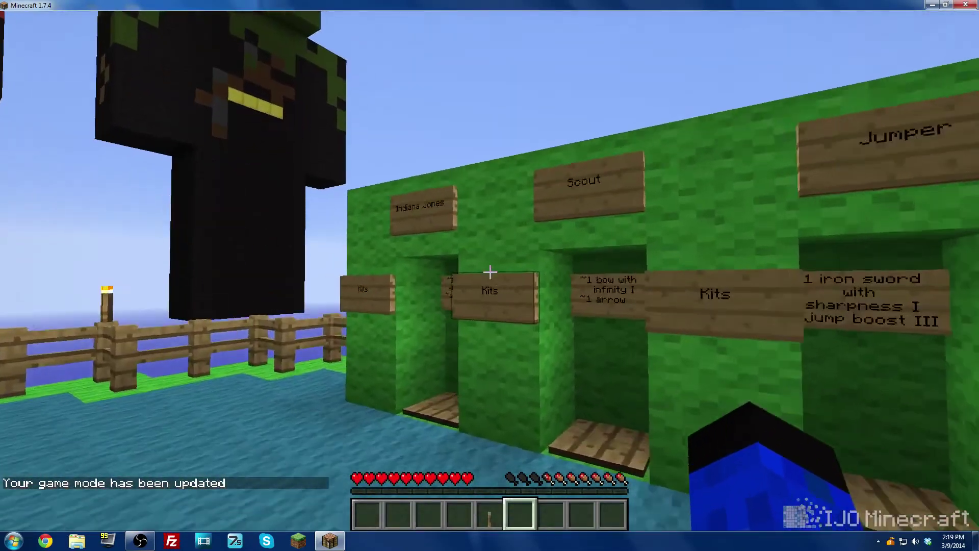
{"action": "key", "text": "w"}
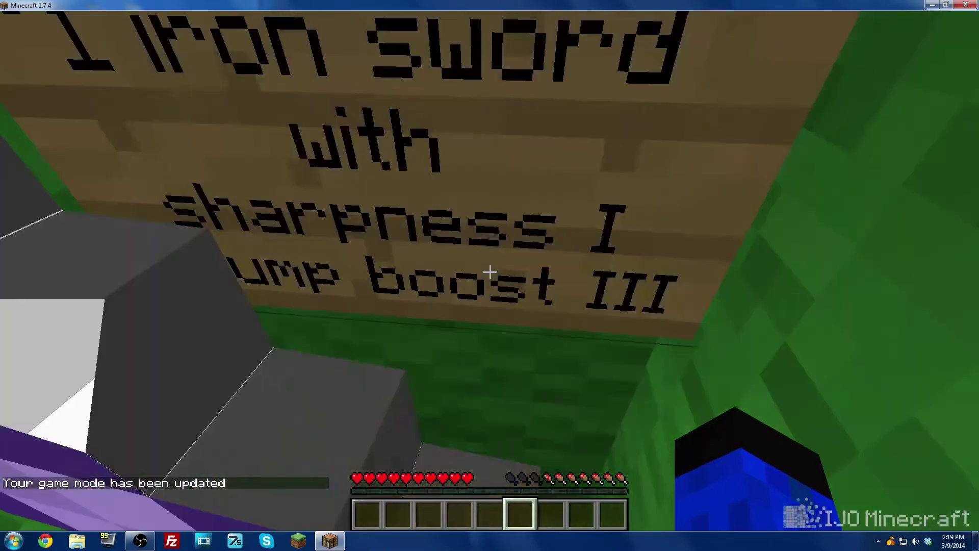
{"action": "key", "text": "w"}
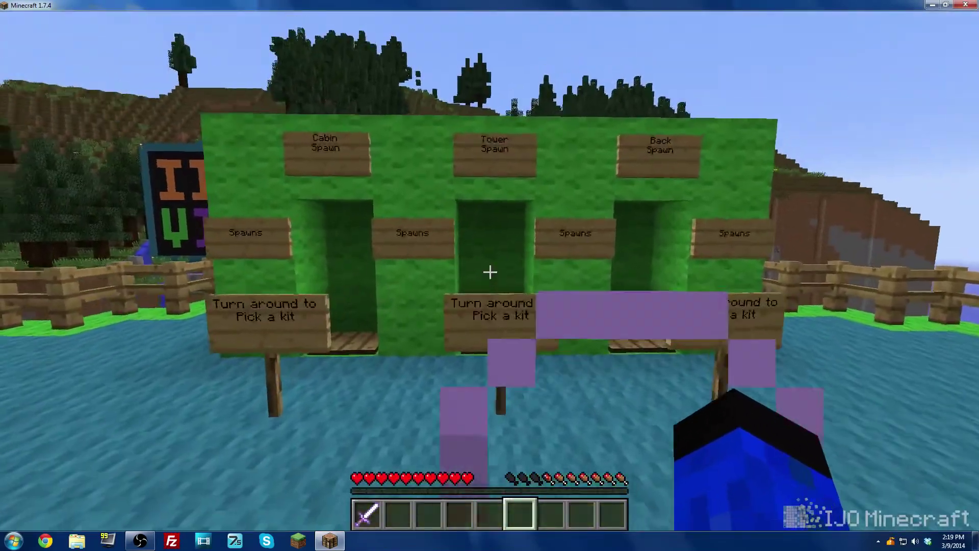
Step: Enter the Tower Spawn booth and climb out of the green spawn room to overlook the village
{"action": "key", "text": "w"}
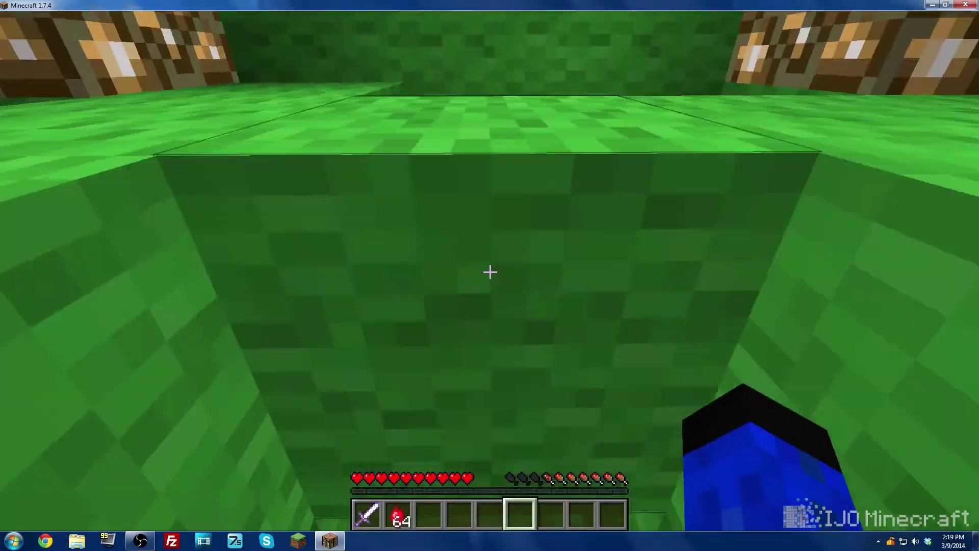
{"action": "key", "text": "w"}
{"action": "key", "text": "space"}
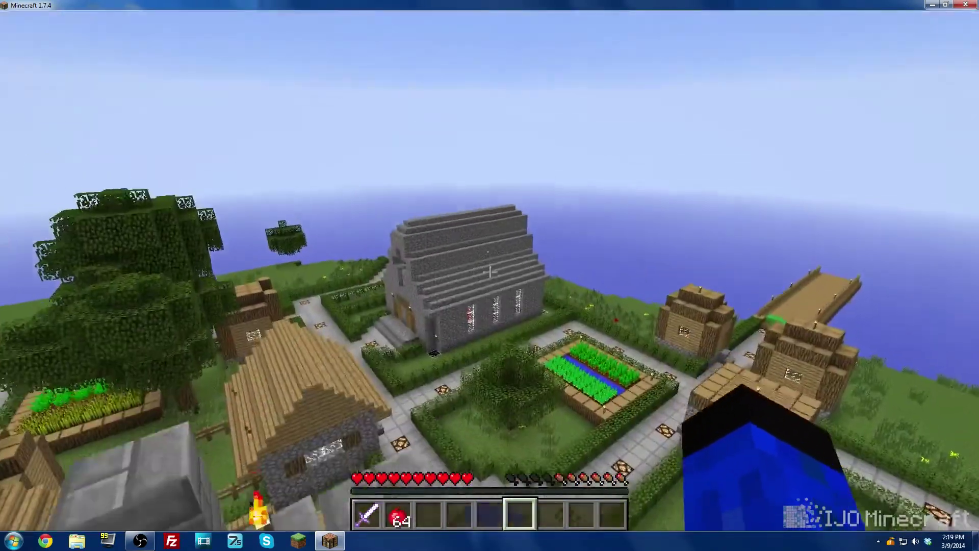
Step: Check the active effects in the inventory, and jump down from the tower onto the village's stone path
{"action": "key", "text": "e"}
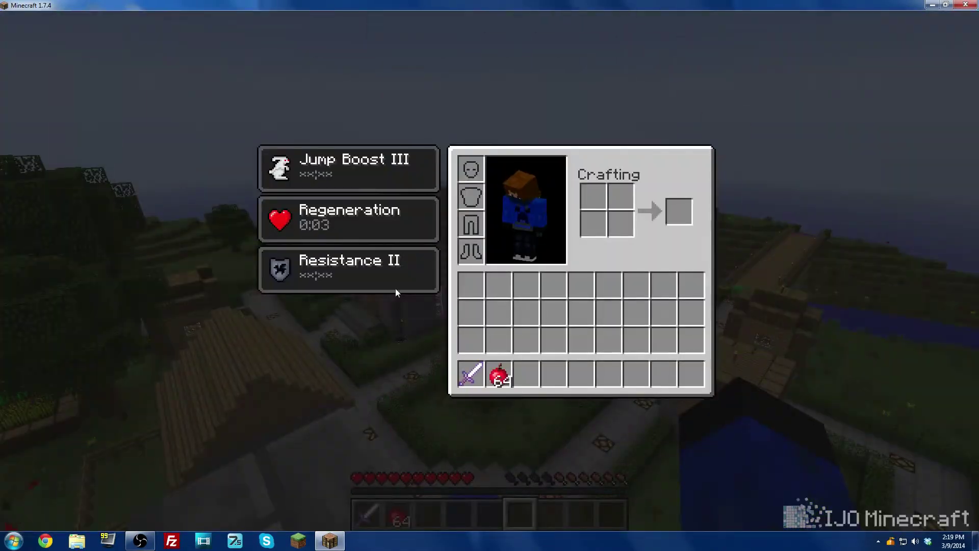
{"action": "key", "text": "e"}
{"action": "key", "text": "w"}
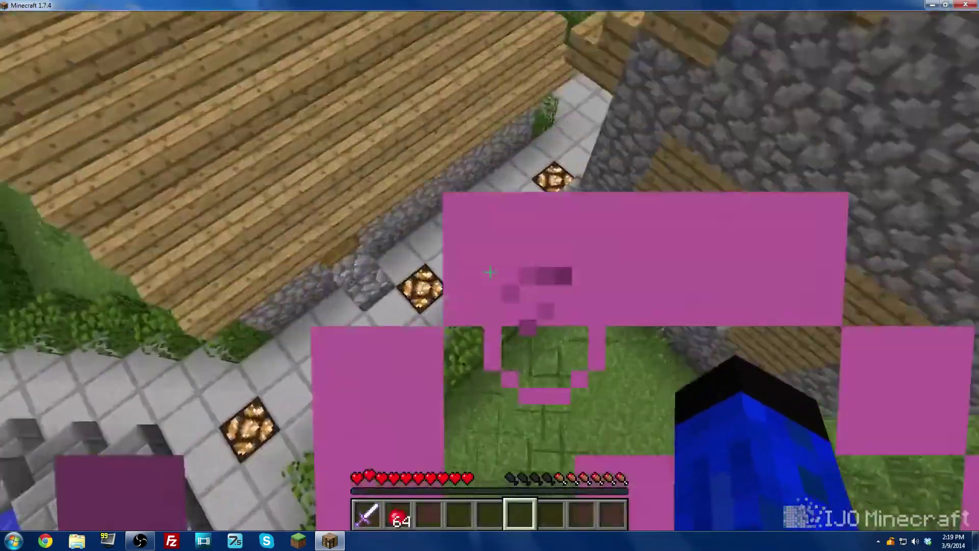
{"action": "key", "text": "space"}
{"action": "key", "text": "w"}
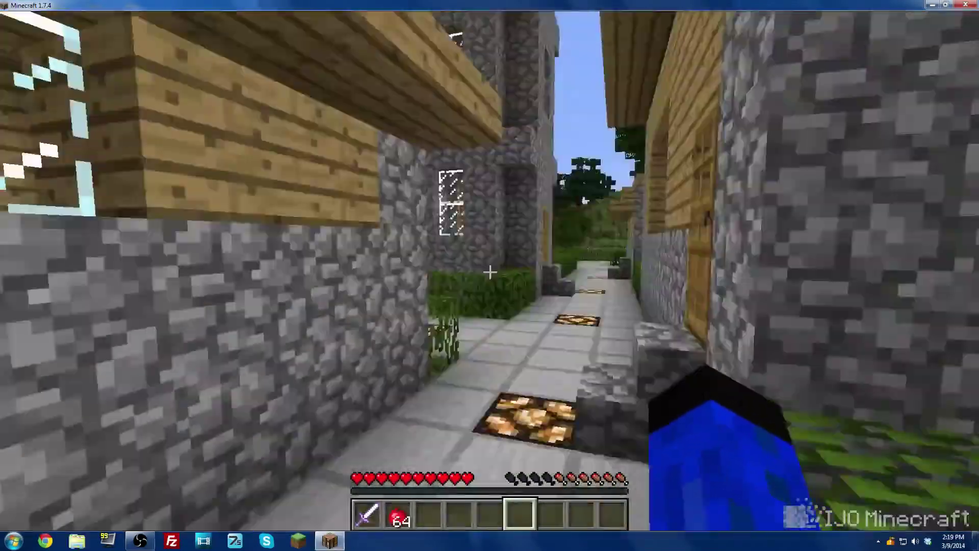
{"action": "key", "text": "space"}
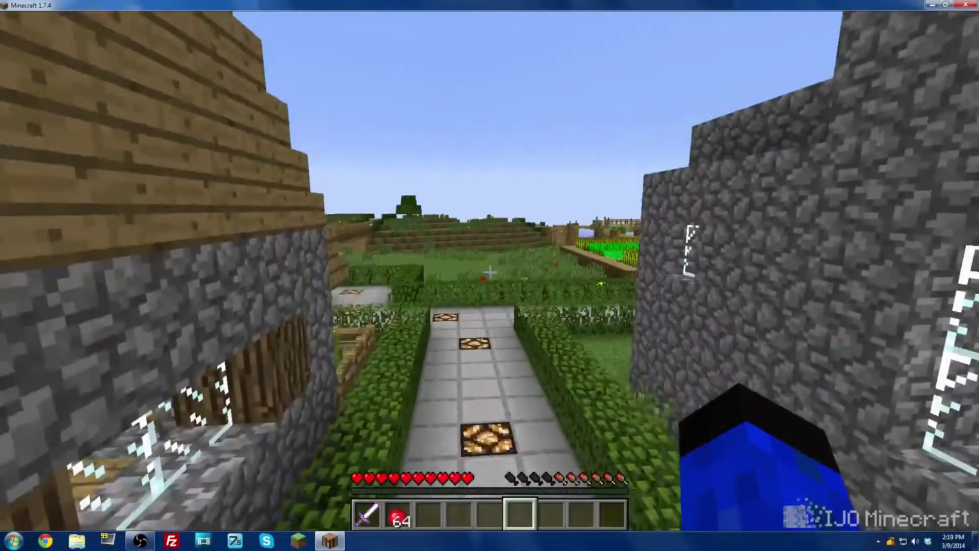
Step: Equip the iron sword and cross the hedged path and the meadow to reach the wooden bridge
{"action": "key", "text": "1"}
{"action": "key", "text": "w"}
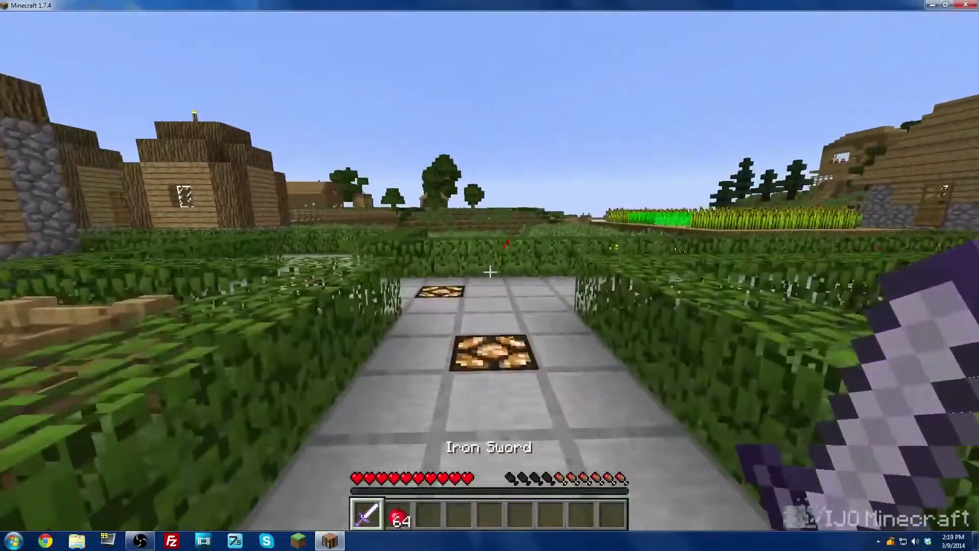
{"action": "key", "text": "space"}
{"action": "key", "text": "w"}
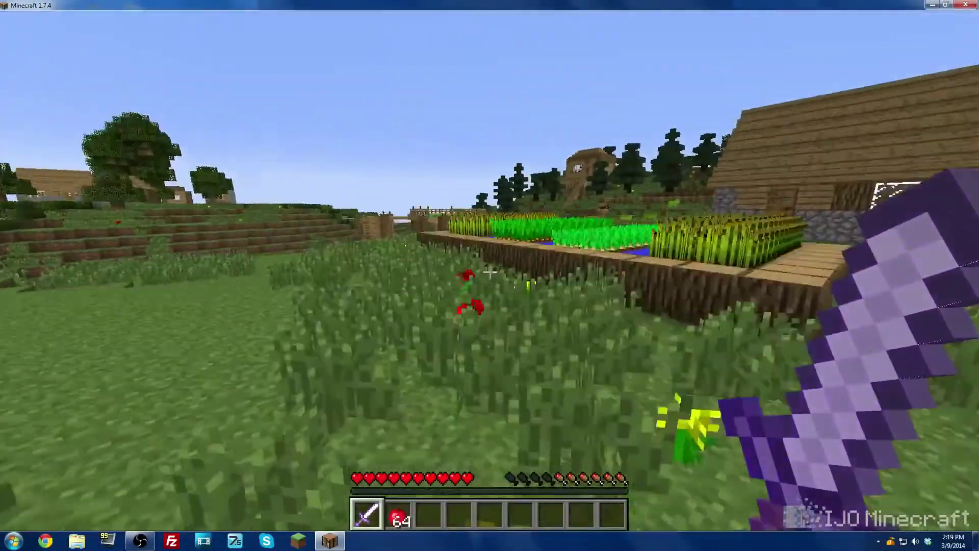
{"action": "key", "text": "w"}
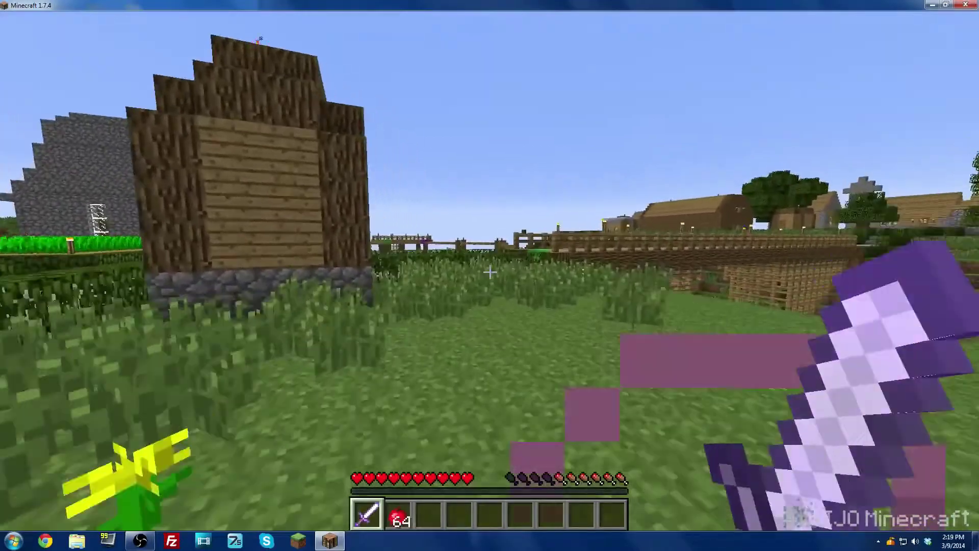
{"action": "key", "text": "w"}
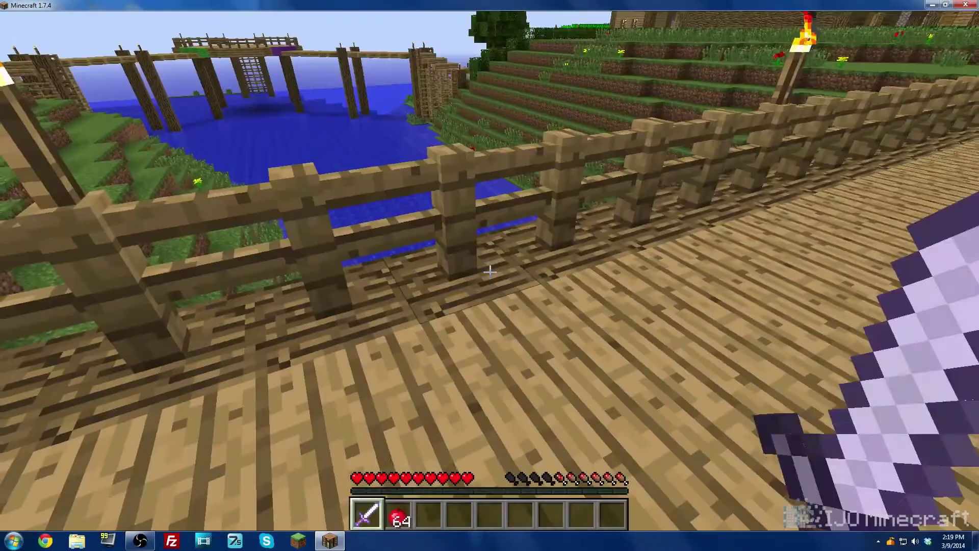
Step: Check the active effects in the inventory while standing on the wooden bridge
{"action": "right_click", "coordinate": [489, 272]}
{"action": "key", "text": "e"}
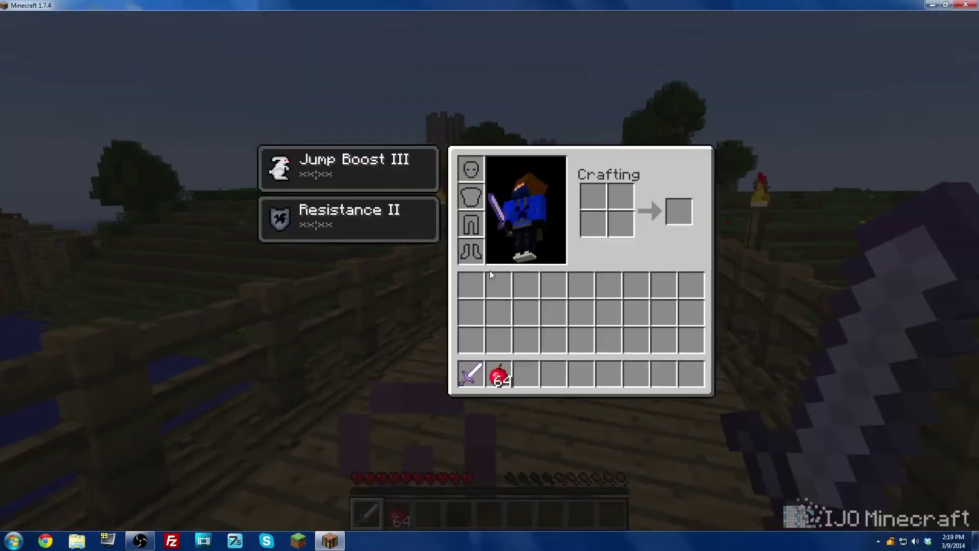
{"action": "key", "text": "e"}
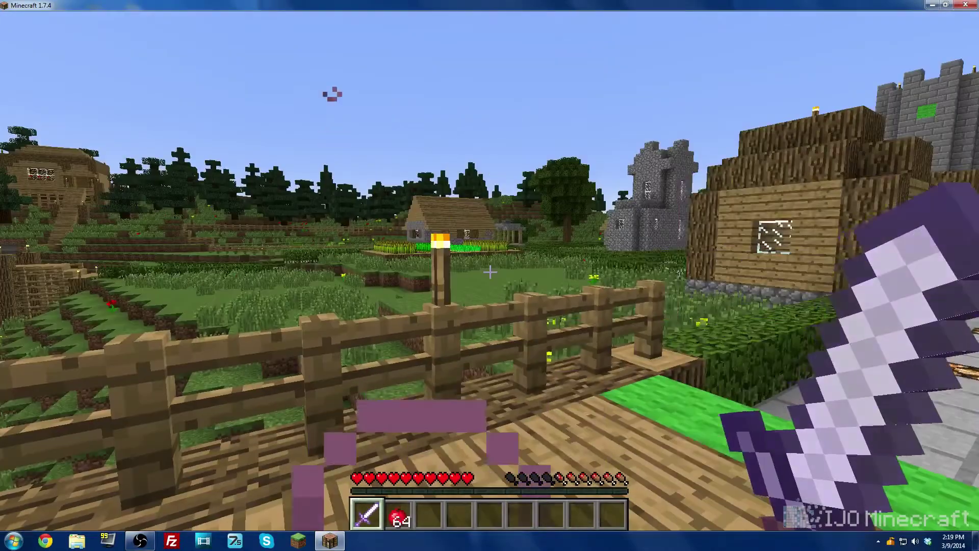
Step: Walk back between the log houses and past the crop field to view the fountain and the team flag
{"action": "key", "text": "w"}
{"action": "key", "text": "w"}
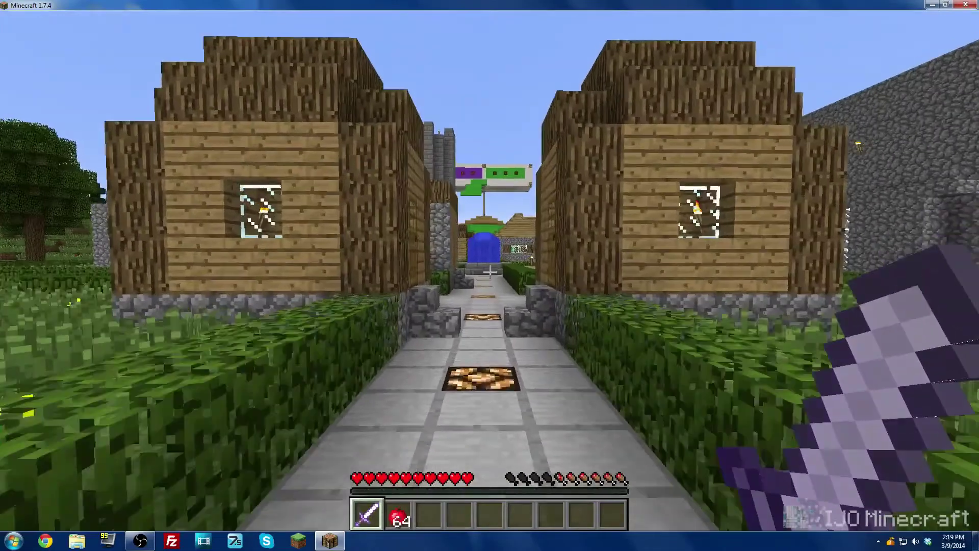
{"action": "key", "text": "w"}
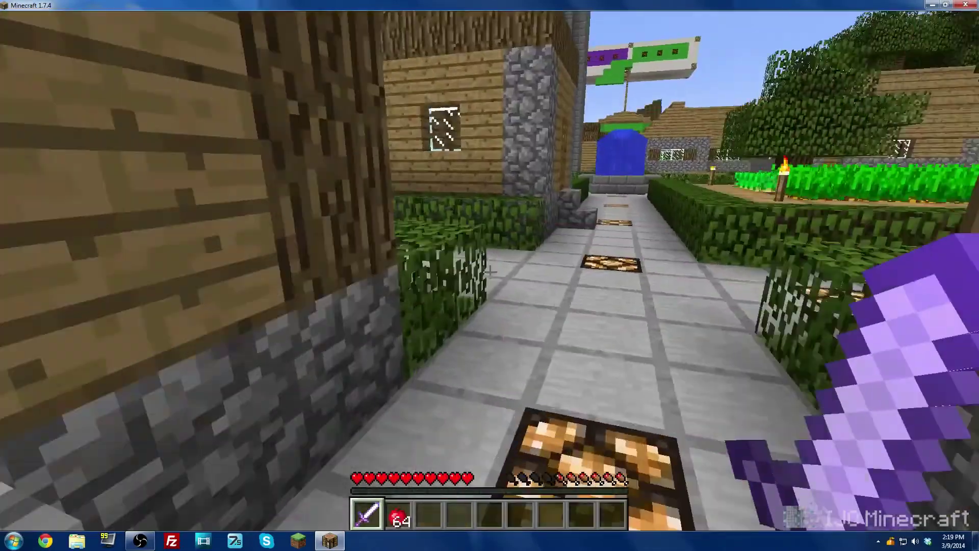
{"action": "key", "text": "w"}
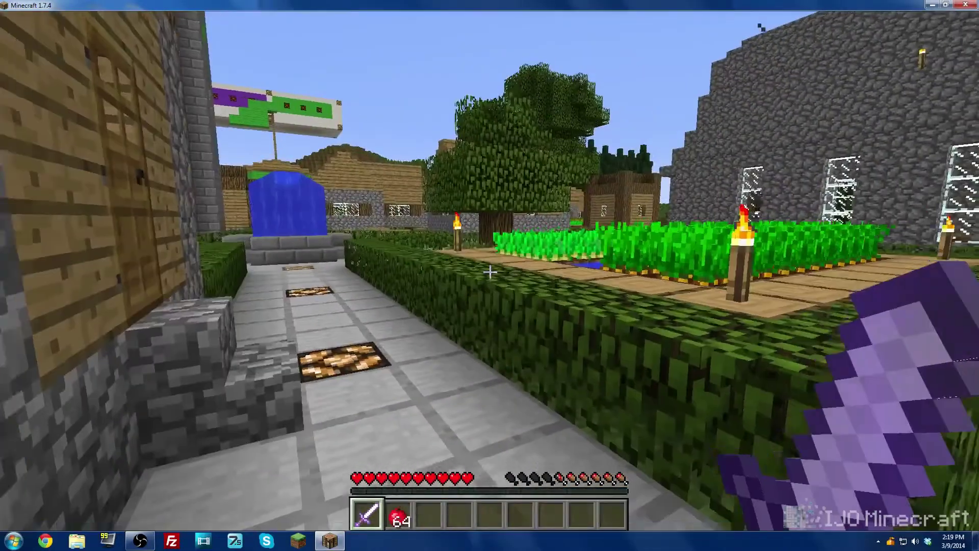
{"action": "key", "text": "w"}
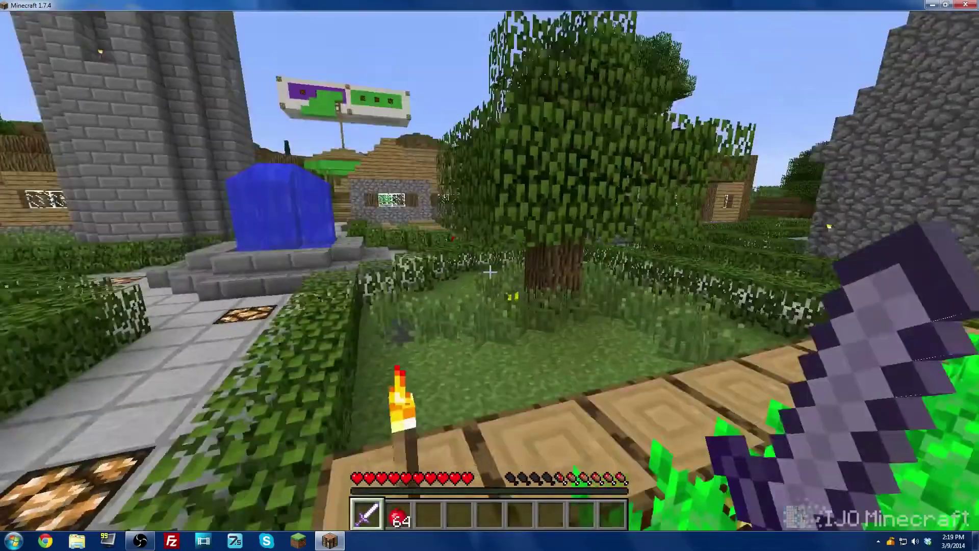
{"action": "key", "text": "s"}
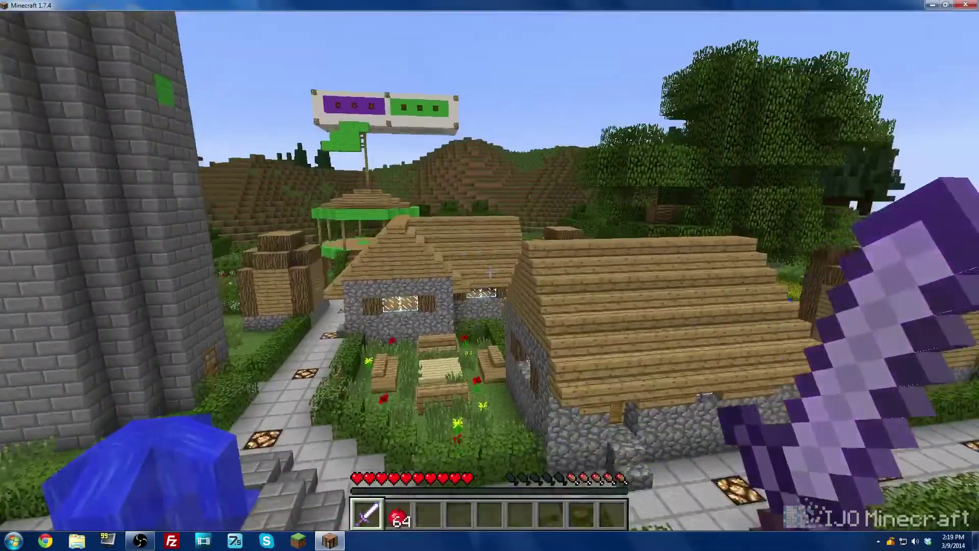